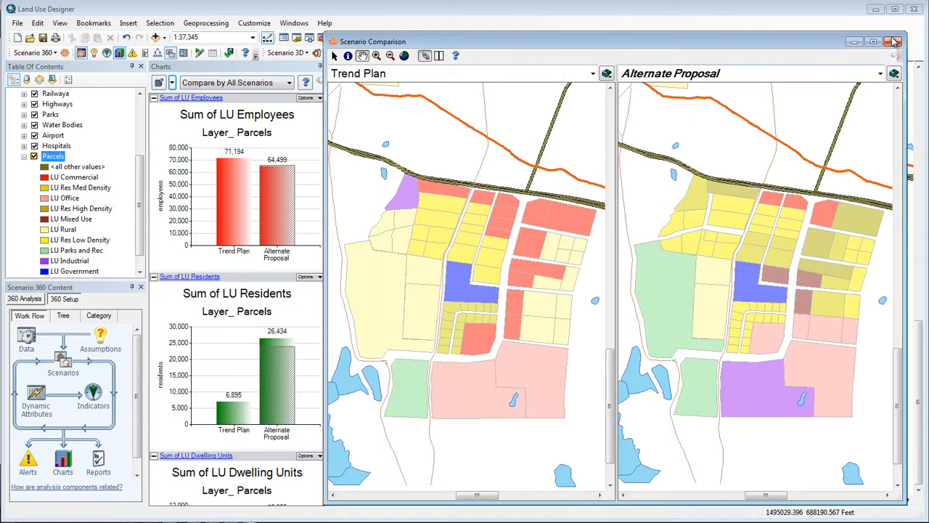
Step: Close the Scenario Comparison window and start editing the Alternate Proposal scenario
click(894, 42)
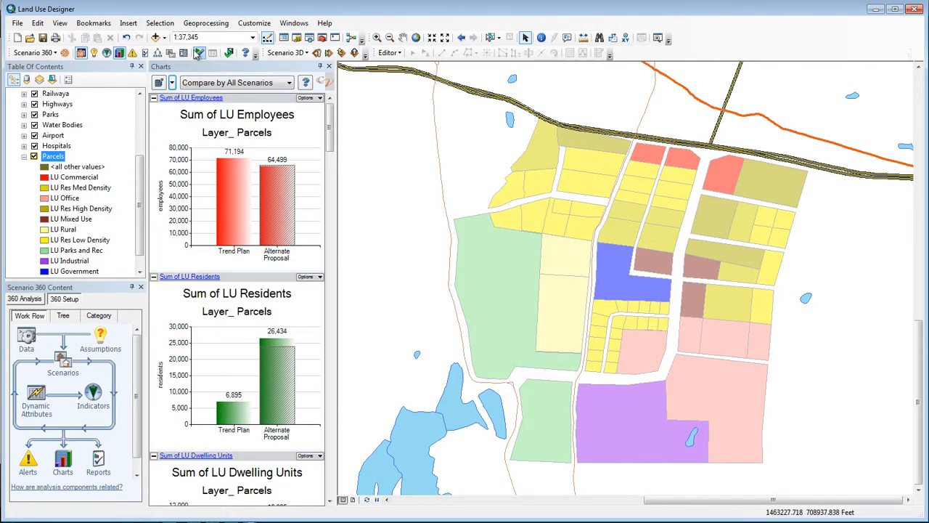
click(199, 55)
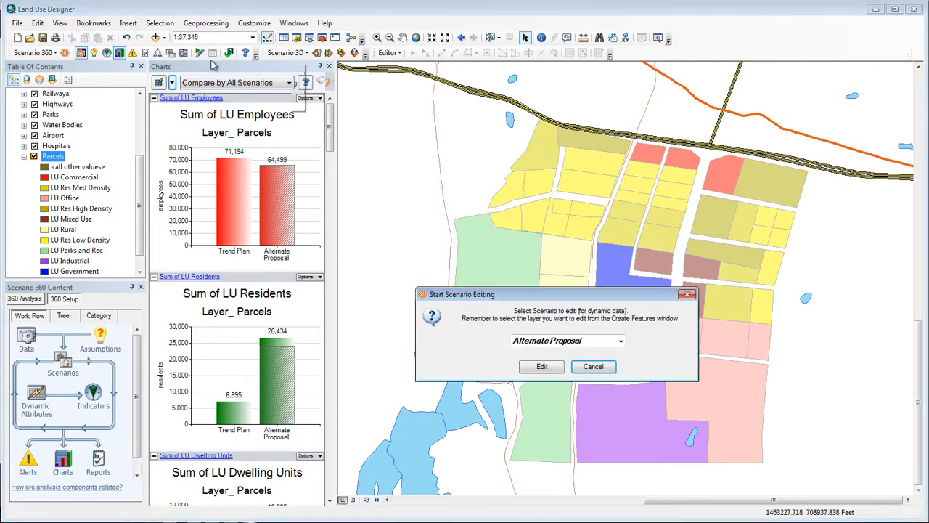
click(541, 367)
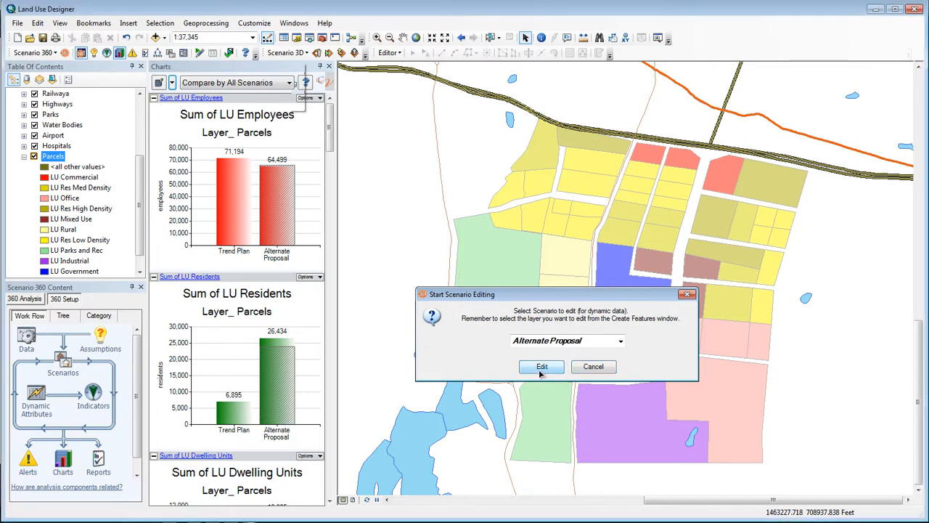
Step: With the Painter Tool, change the northwestern strip parcel along the highway to LU Commercial and the two parcels below it to LU Res Med Density
click(809, 147)
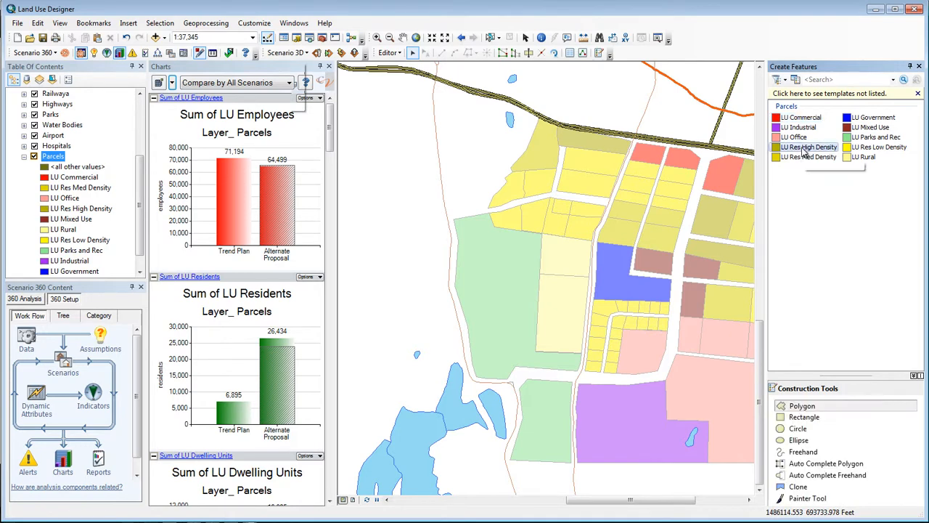
click(808, 498)
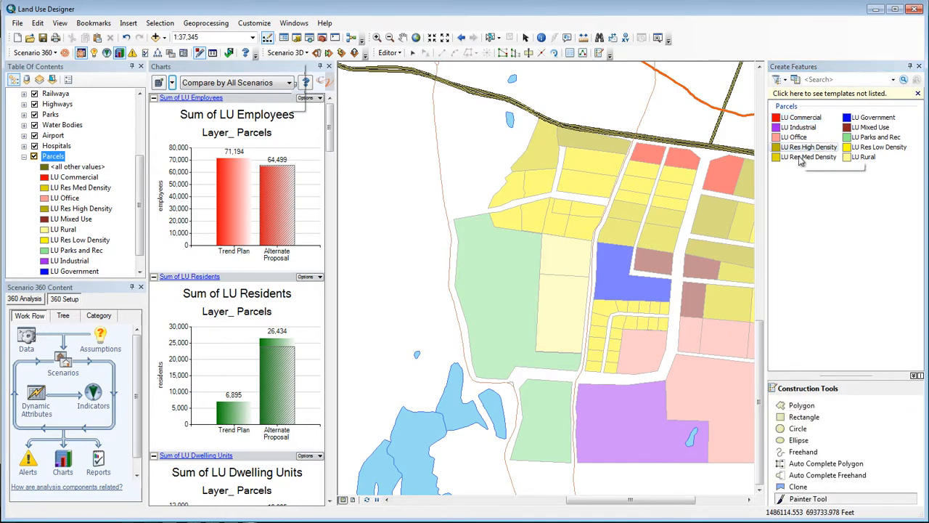
click(801, 117)
click(596, 156)
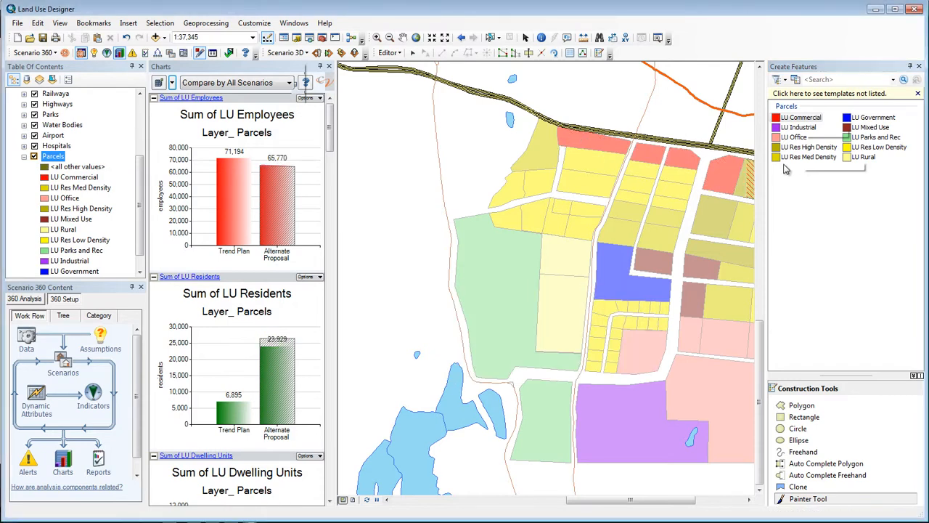
click(809, 156)
click(605, 161)
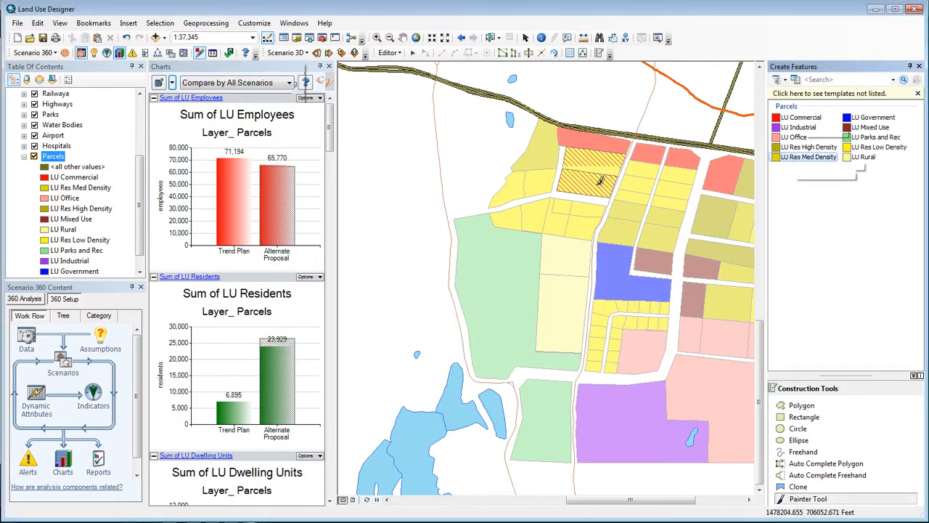
Step: Repaint the two western rural parcels as LU Res Low Density and the large park parcel beside them as LU Industrial
drag(331, 140, 325, 335)
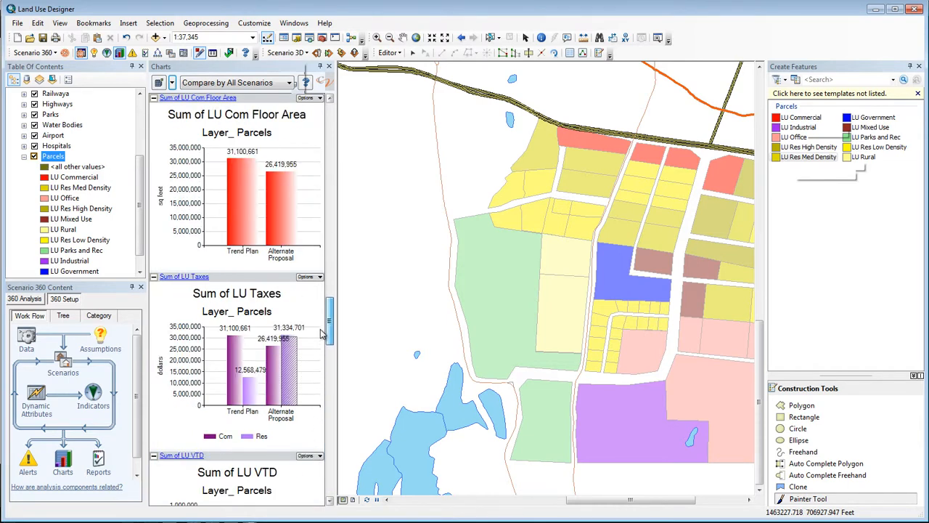
click(842, 148)
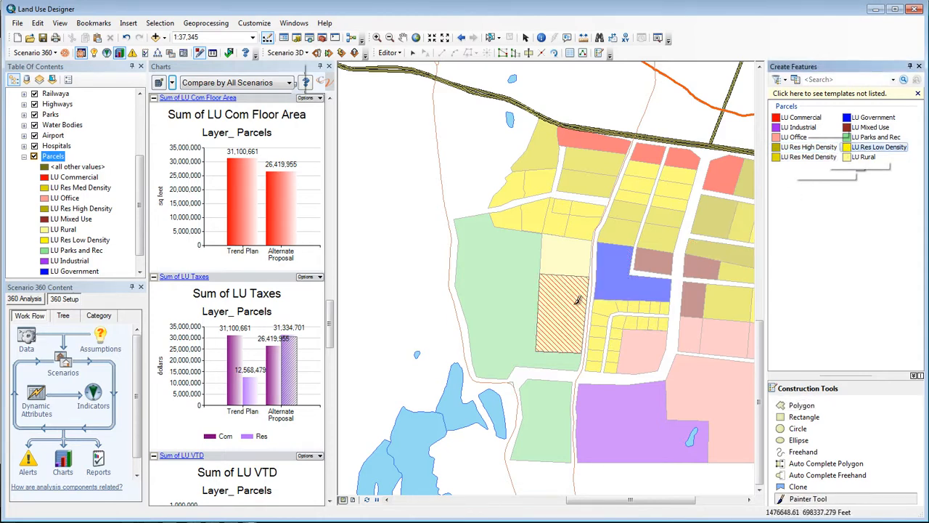
click(578, 263)
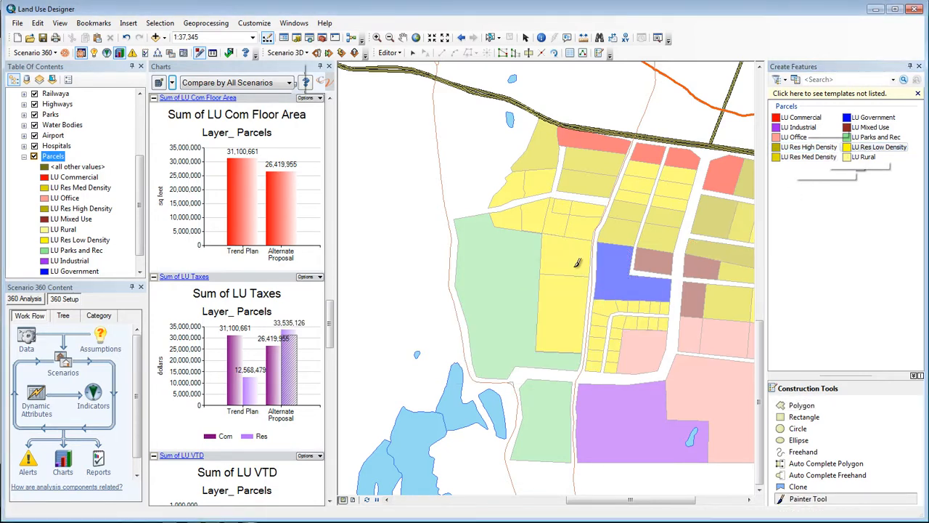
click(800, 128)
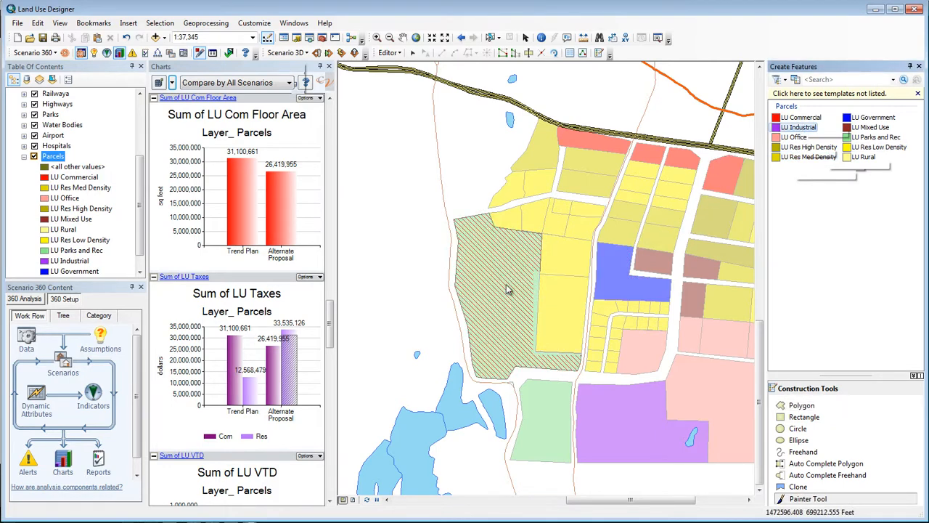
click(507, 284)
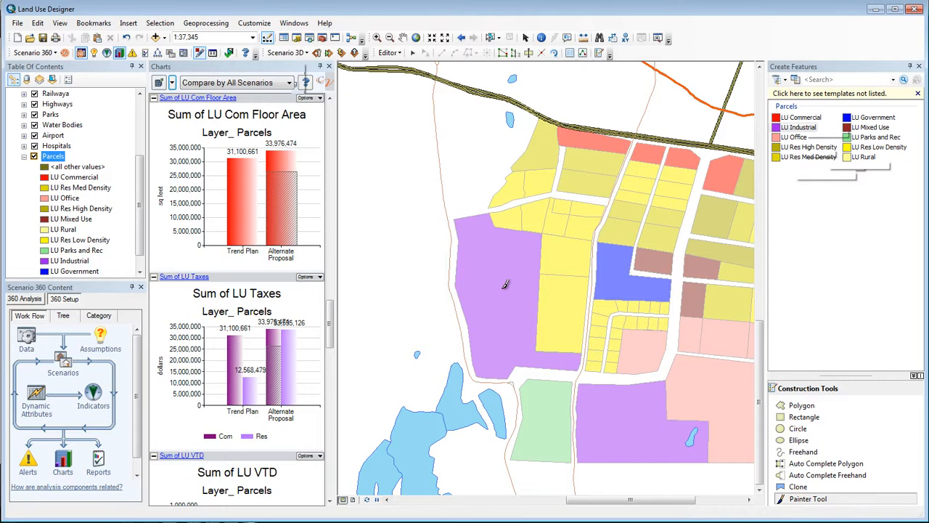
Step: Stop scenario editing, save the edits, and return to the employees and residents charts
click(200, 53)
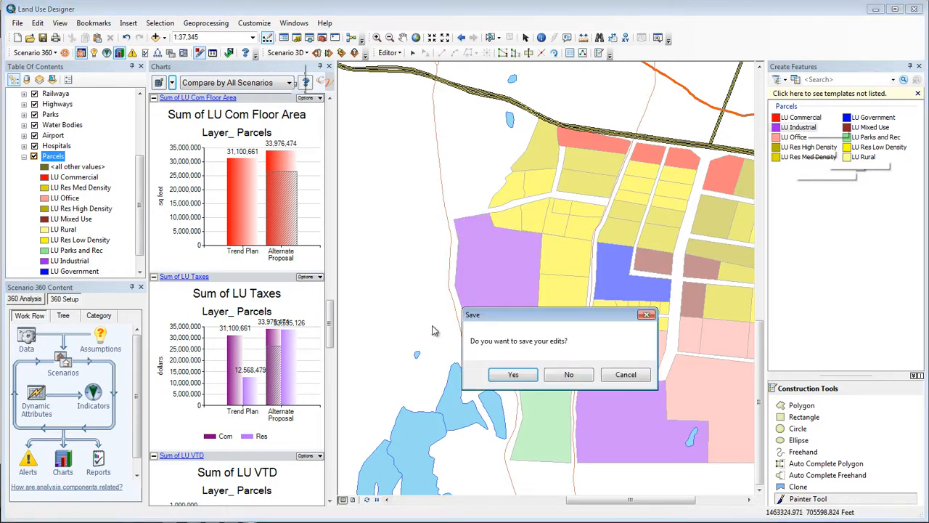
click(514, 376)
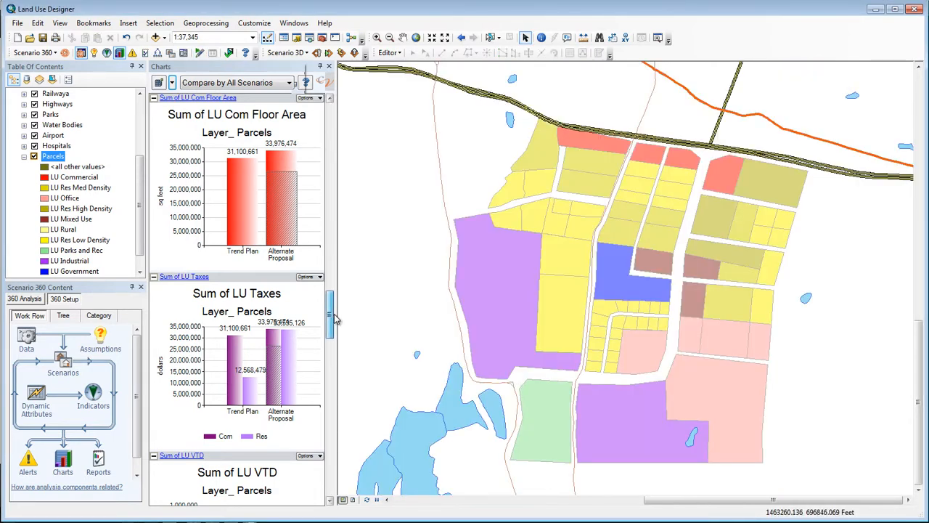
drag(334, 316, 335, 125)
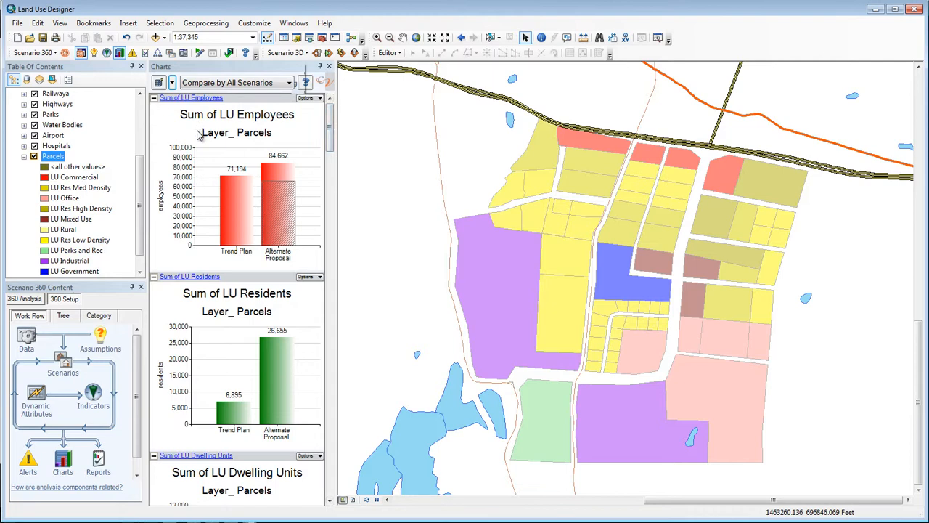
Step: Open the Land-Use Designer and look through the attribute values in the models table for the Parcels layer
click(35, 53)
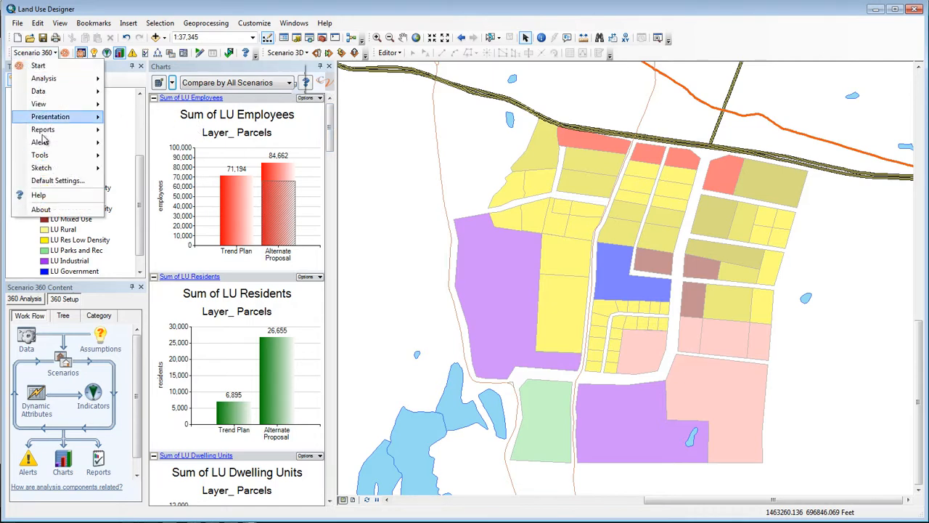
mouse_move(50, 160)
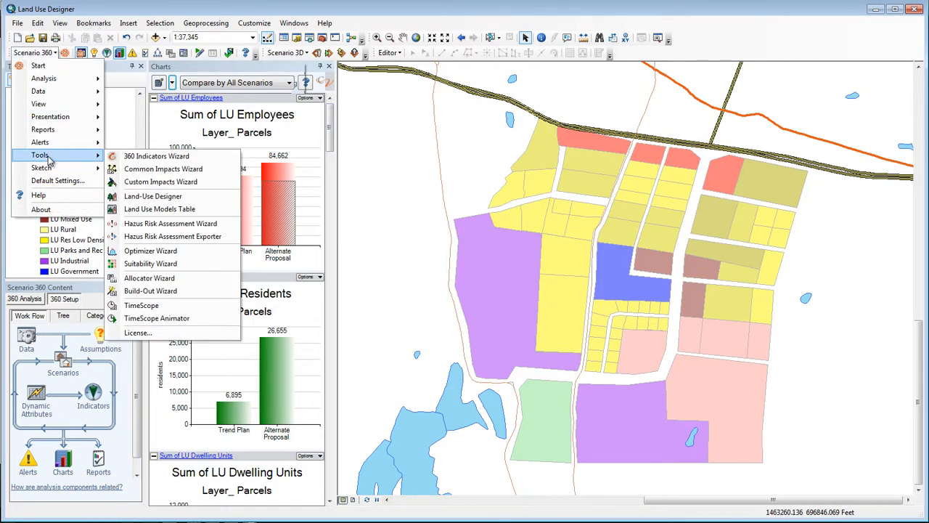
click(153, 197)
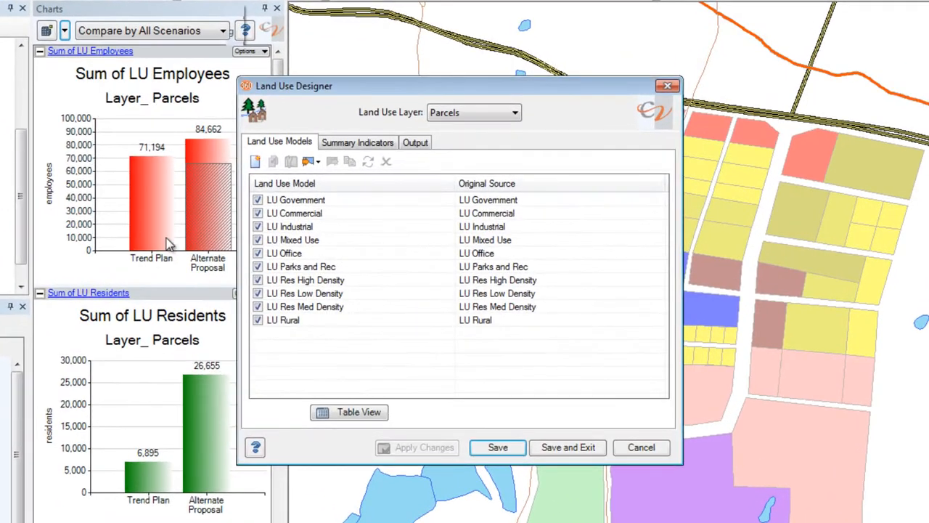
click(347, 416)
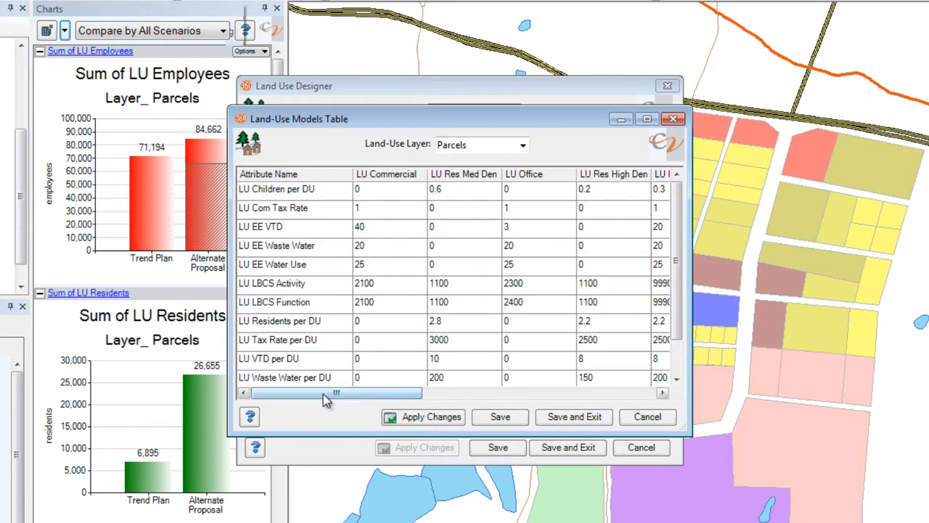
drag(323, 394, 369, 403)
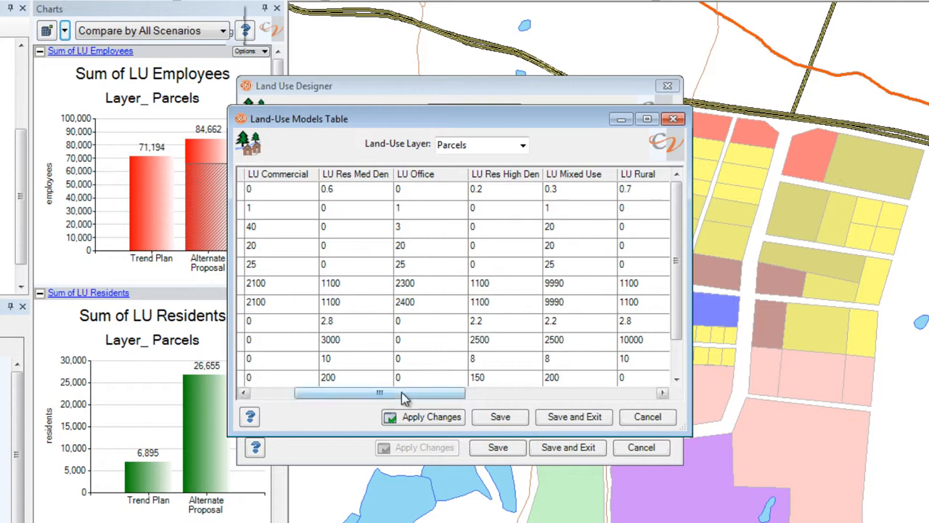
drag(401, 395, 342, 399)
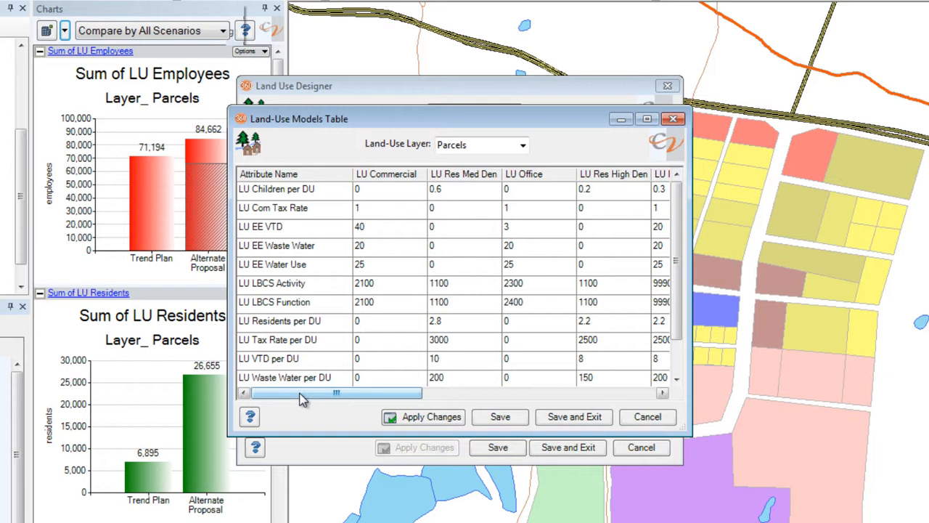
Step: Set LU Residents per DU to 2.4 for the LU Res Med Density model, then save and close the models table
click(458, 325)
click(458, 325)
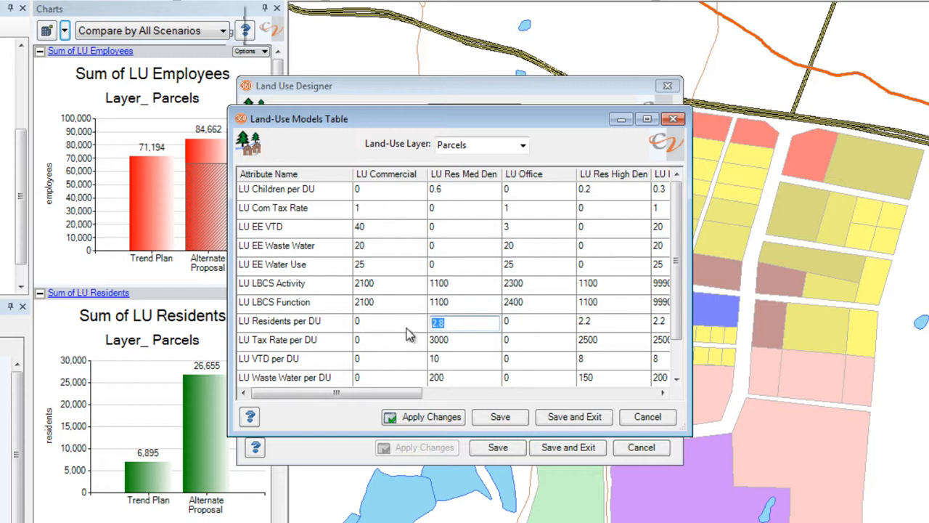
text(2.4)
click(503, 422)
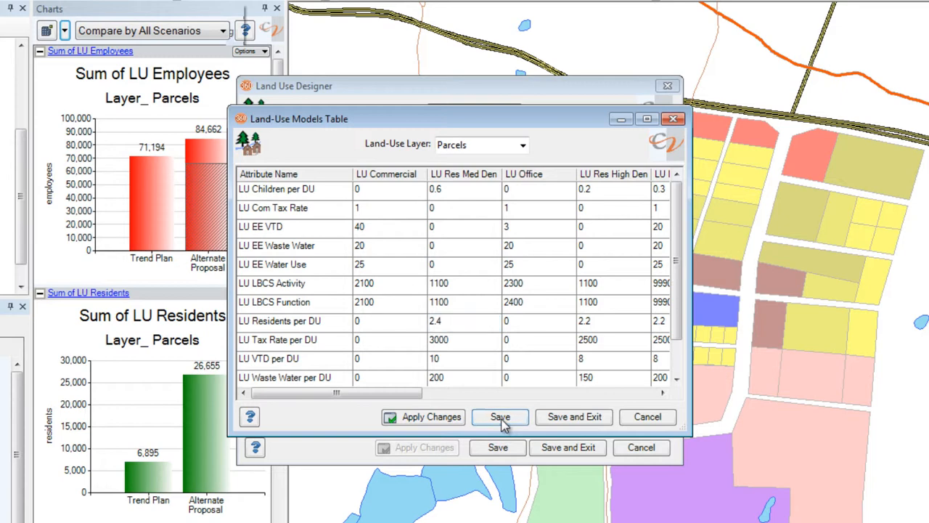
click(635, 421)
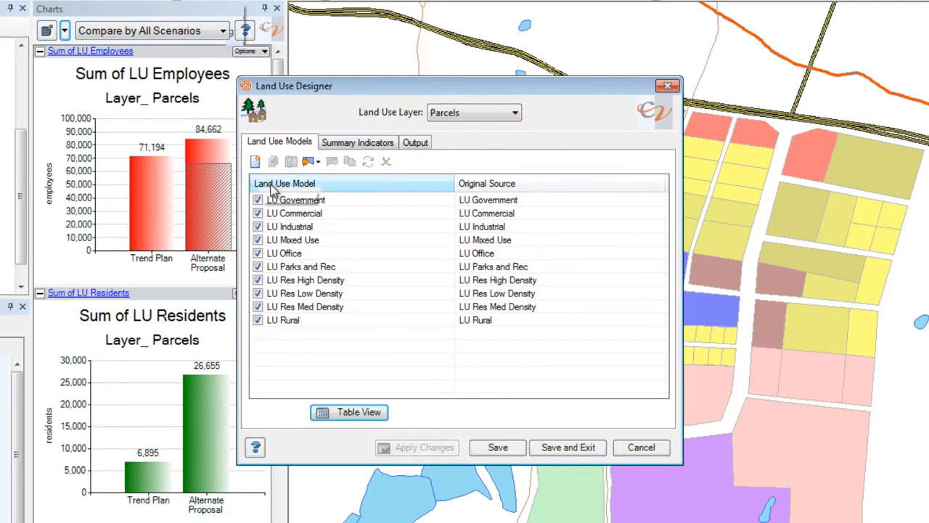
Step: Open the properties of the LU Mixed Use model and review its building density settings
click(283, 204)
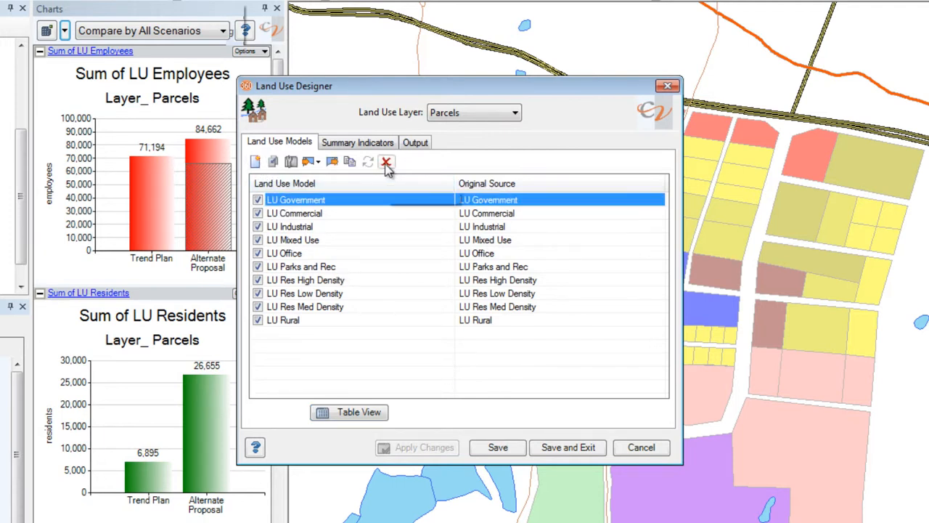
click(319, 242)
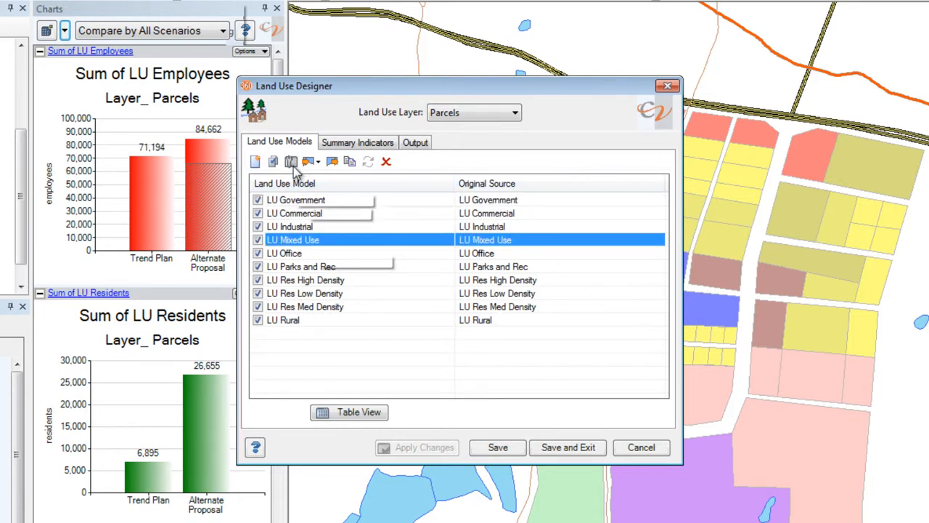
click(291, 162)
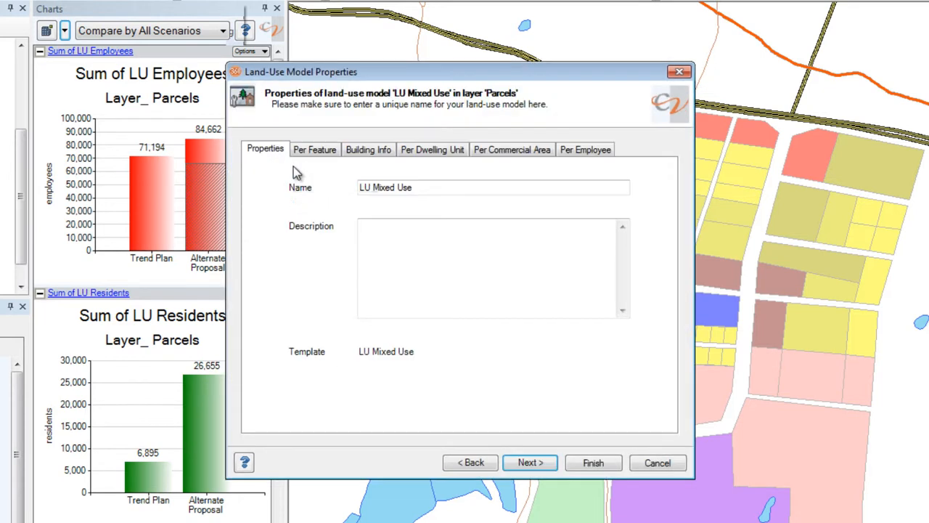
click(367, 154)
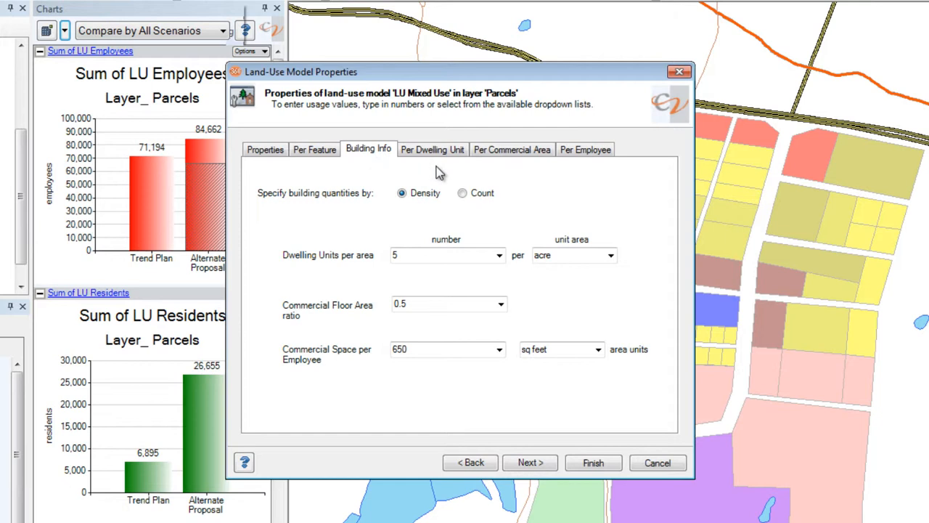
Step: Create a new per-dwelling-unit attribute named Number of Cars per DU in the LU Mixed Use model
click(448, 151)
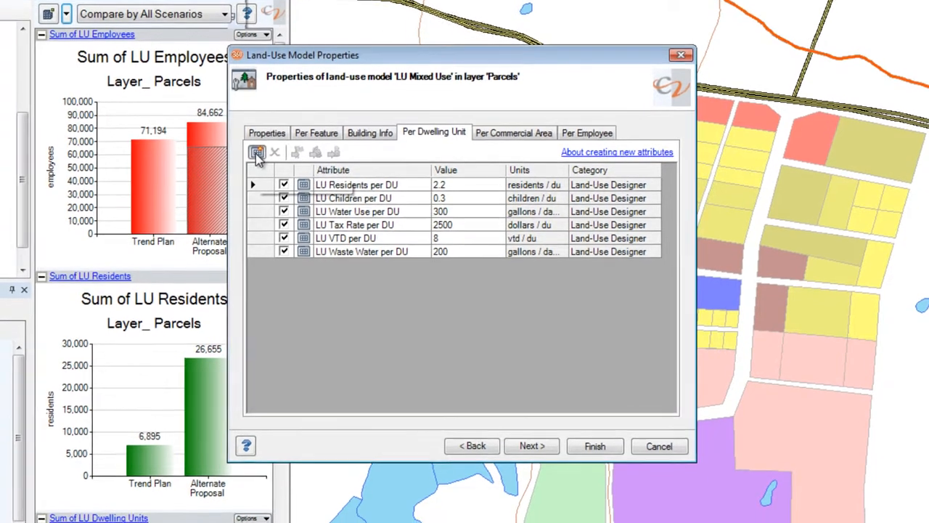
click(255, 168)
text(Number of Ca)
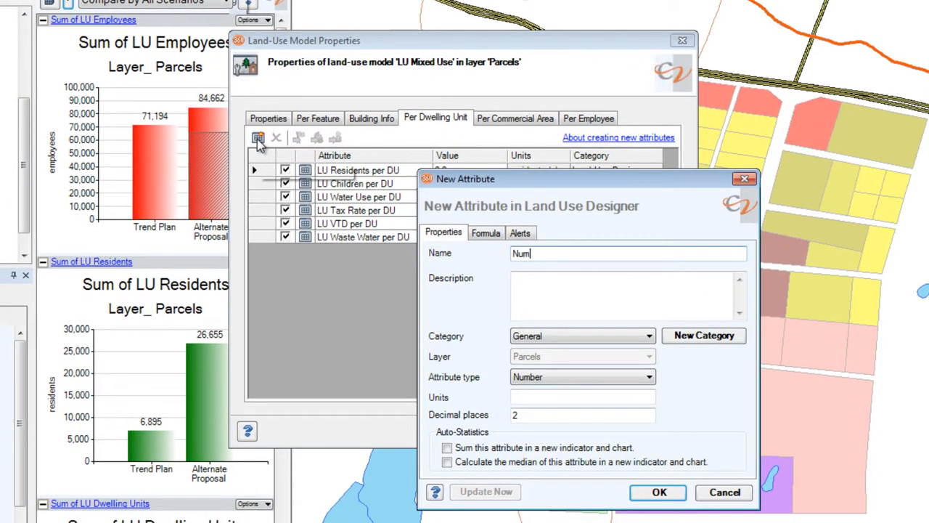
text(rs per DU)
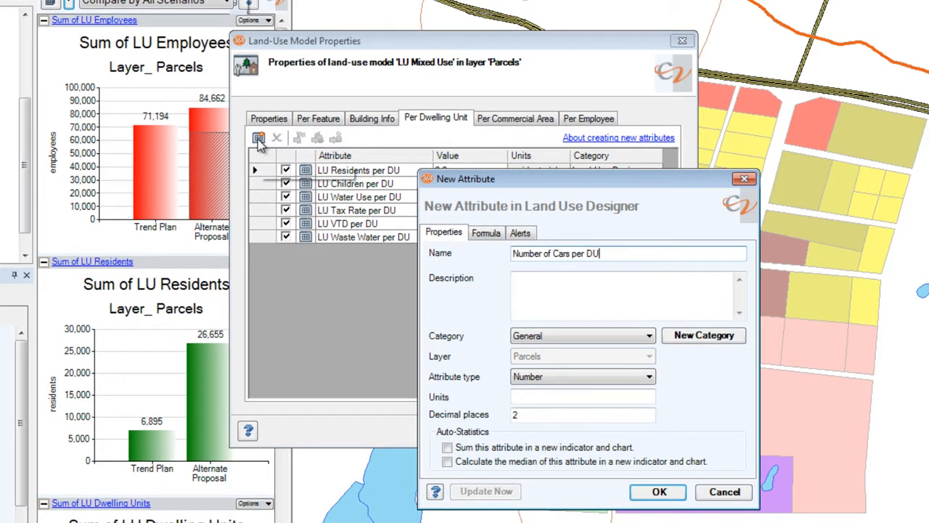
click(660, 492)
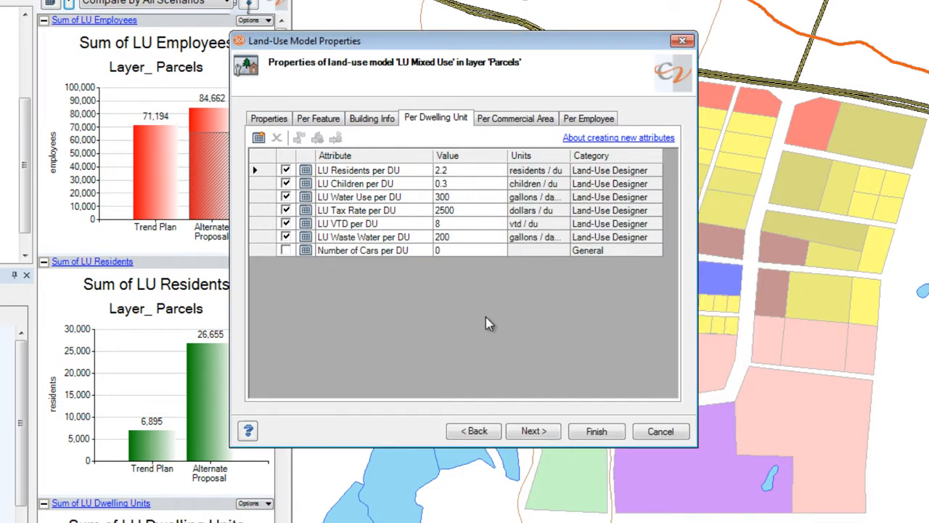
Step: Set Number of Cars per DU to 2 and finish editing the LU Mixed Use properties
click(461, 251)
text(2)
click(596, 432)
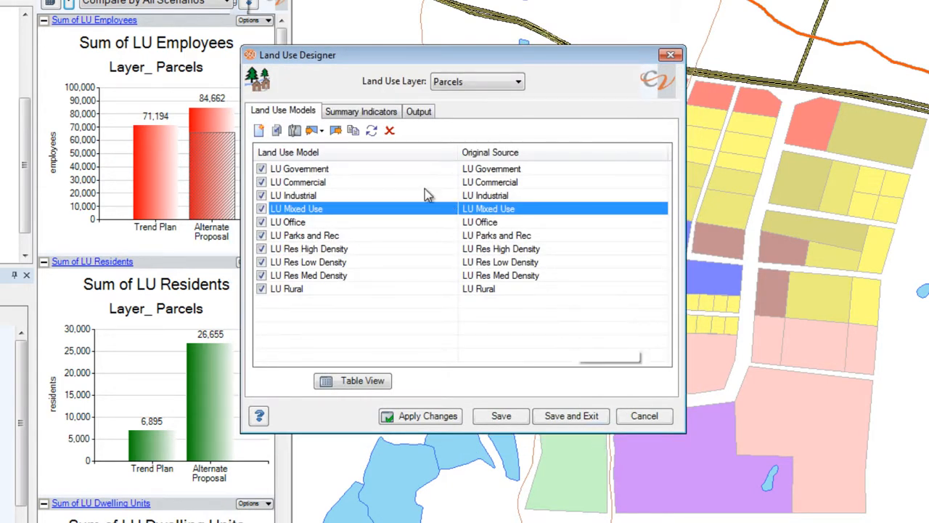
Step: Add a summary indicator that sums LU Children for each land use and apply the changes
click(369, 117)
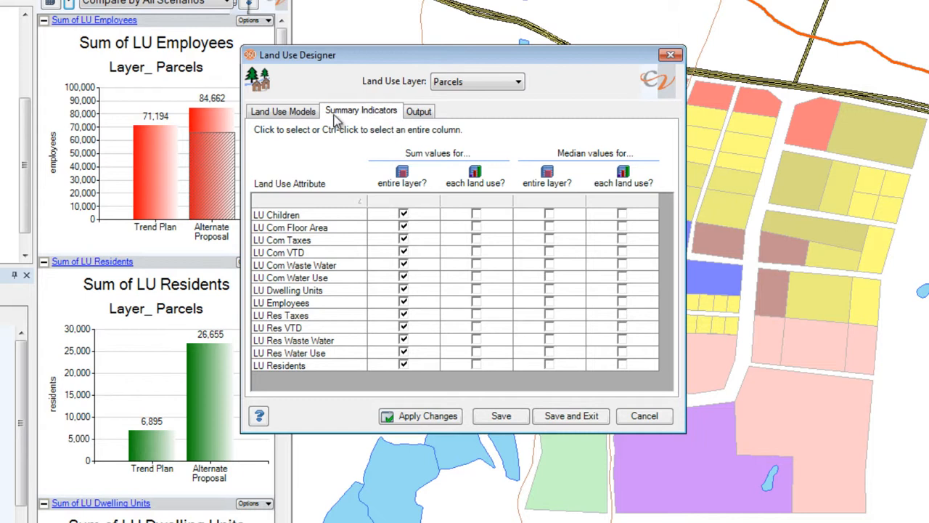
click(476, 217)
click(428, 416)
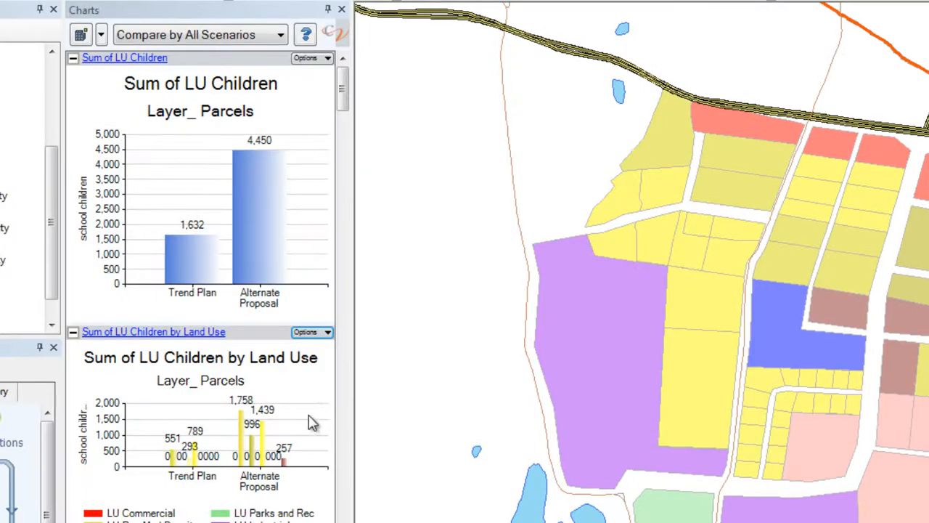
Step: Open the Sum of LU Children by Land Use chart in its own window and enlarge it for viewing
click(262, 259)
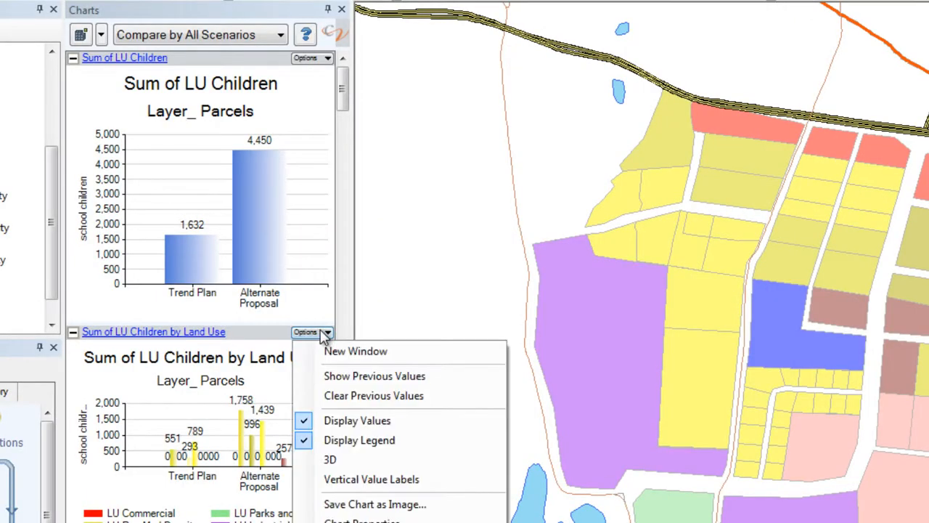
click(347, 354)
drag(610, 299, 236, 69)
drag(416, 312, 906, 500)
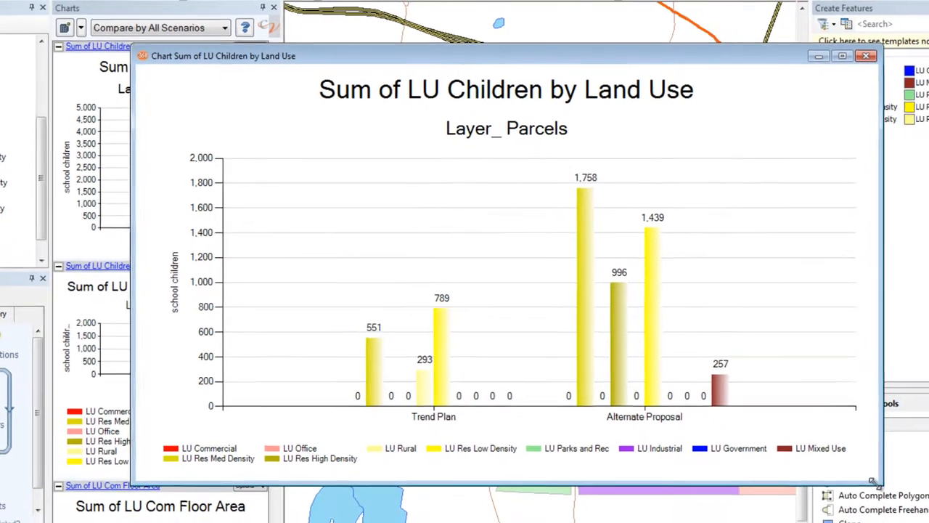